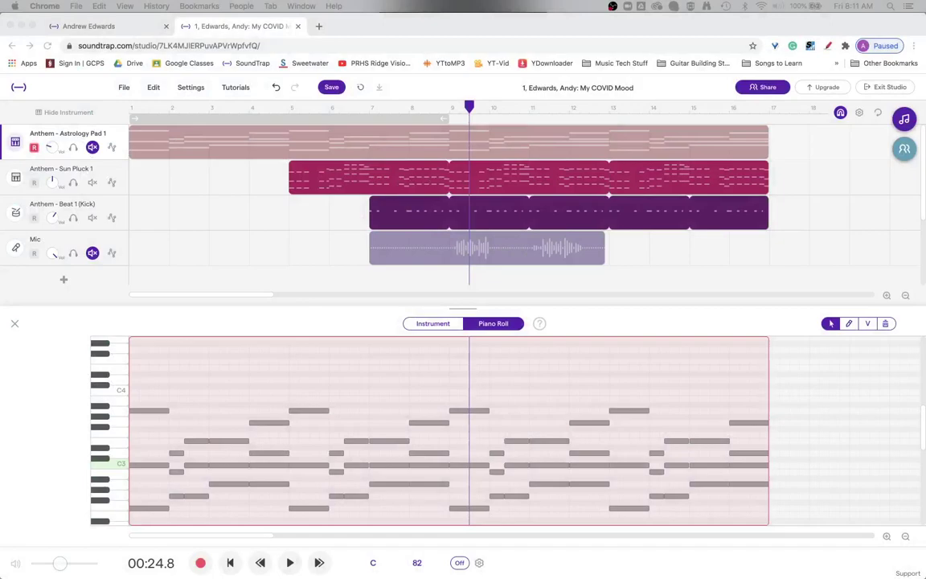
# Load the Sun Pluck 1 clip's notes into the piano roll.
pyautogui.click(184, 176)
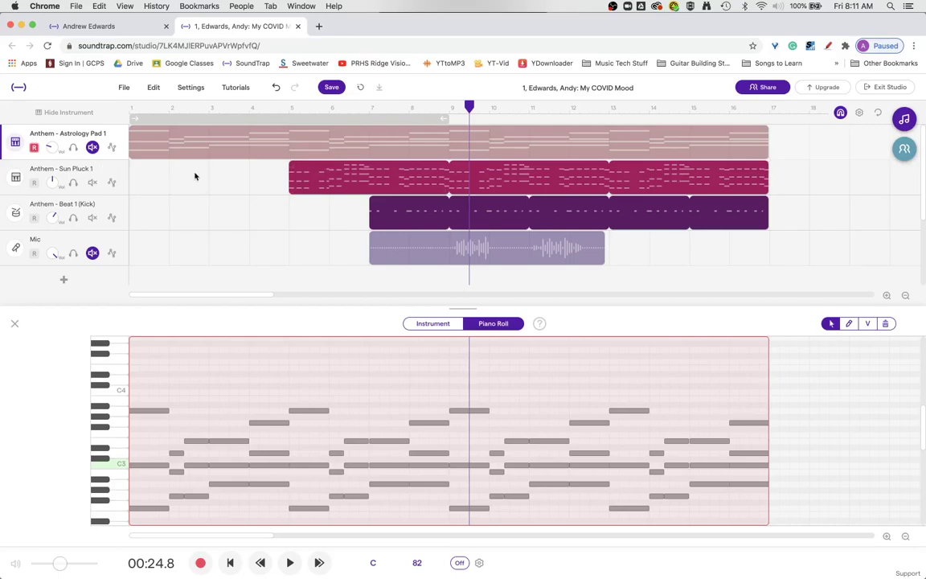
pyautogui.moveTo(314, 178)
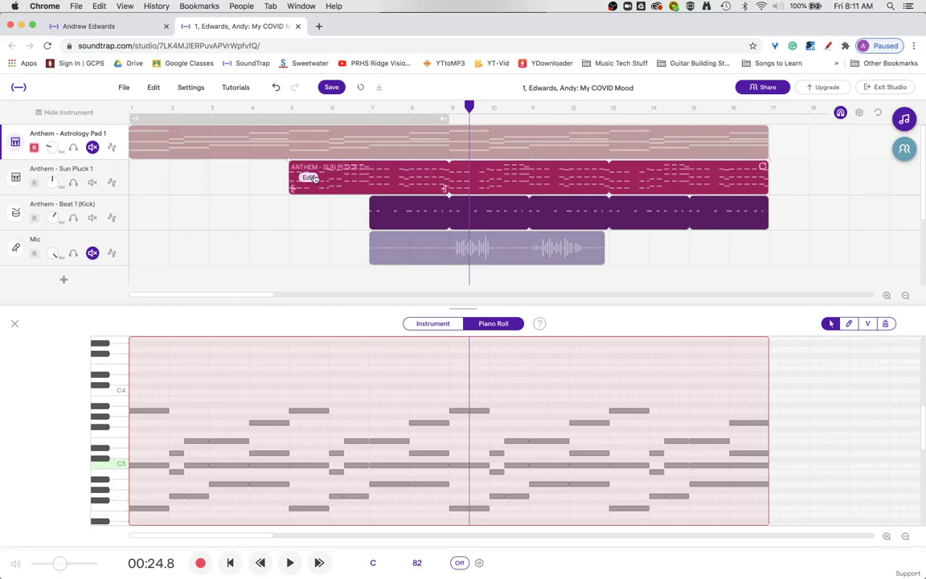
pyautogui.click(400, 180)
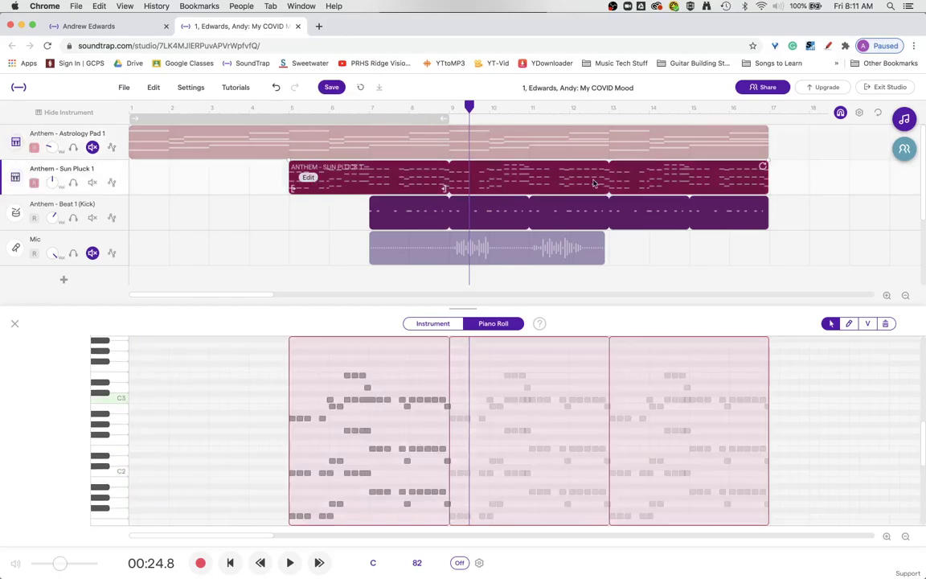
# Play the project from bar 5, then stop.
pyautogui.click(200, 182)
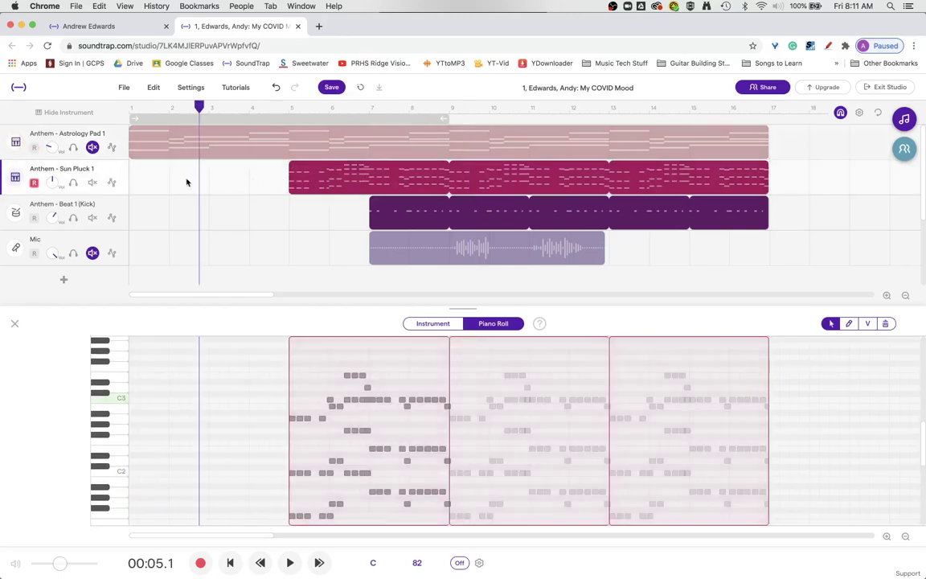
pyautogui.click(284, 116)
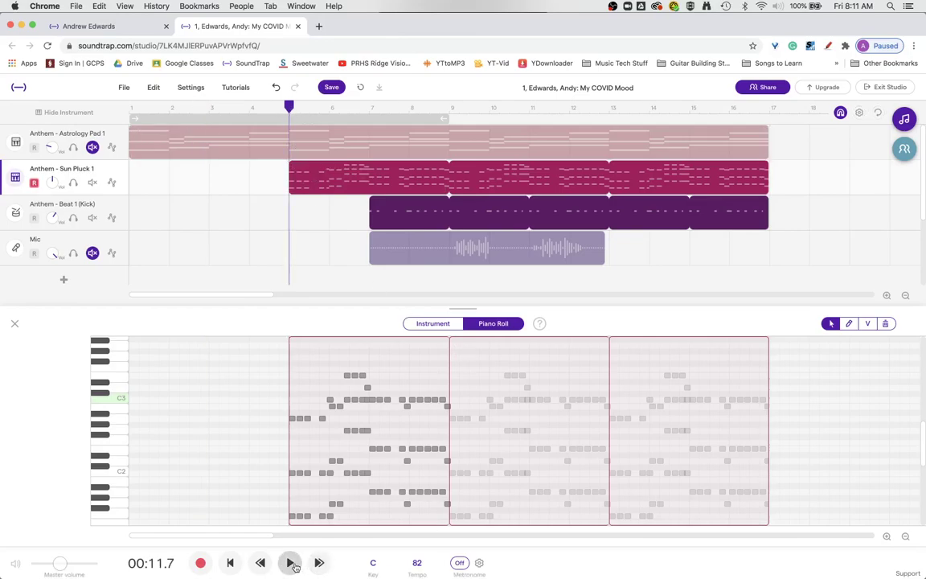
pyautogui.click(293, 564)
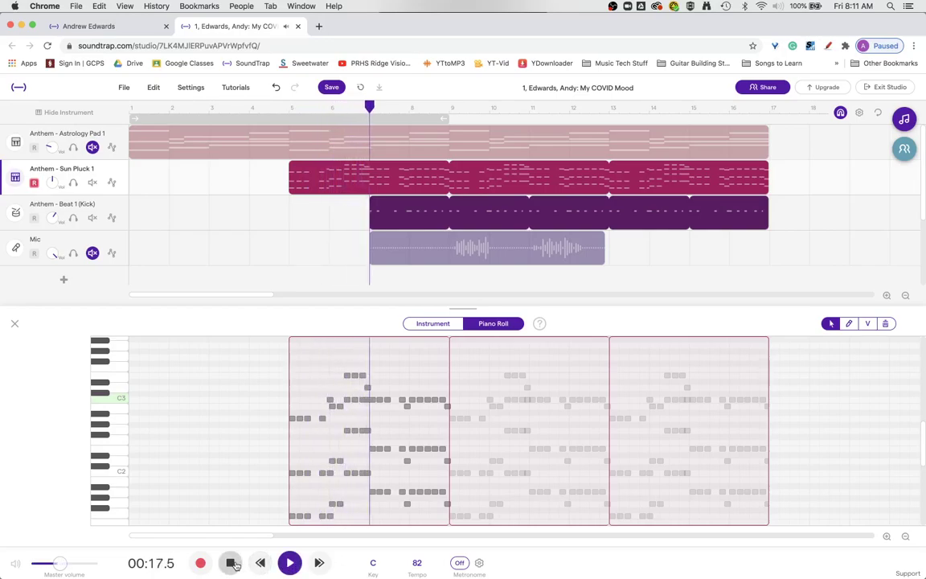
pyautogui.click(231, 565)
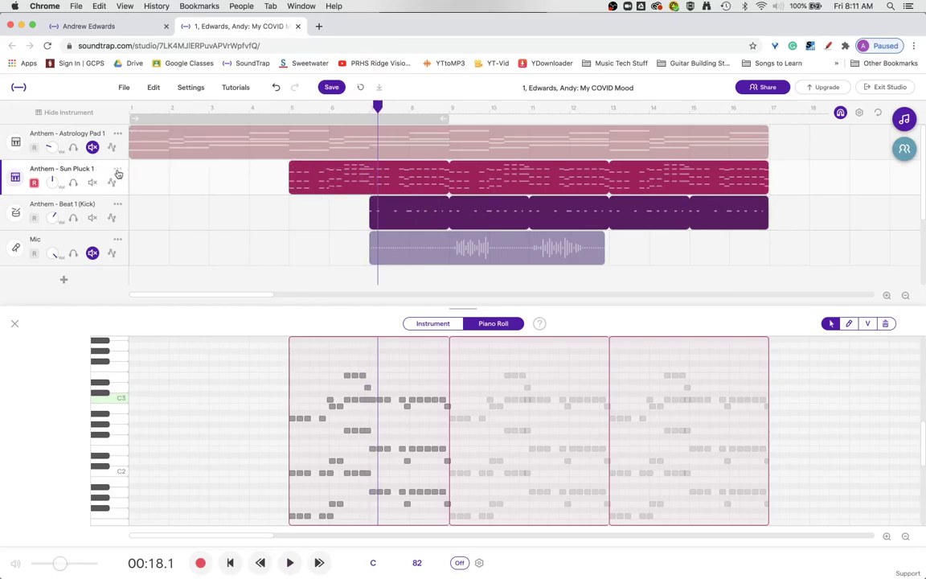
# Duplicate the Sun Pluck 1 track beneath the original.
pyautogui.click(118, 170)
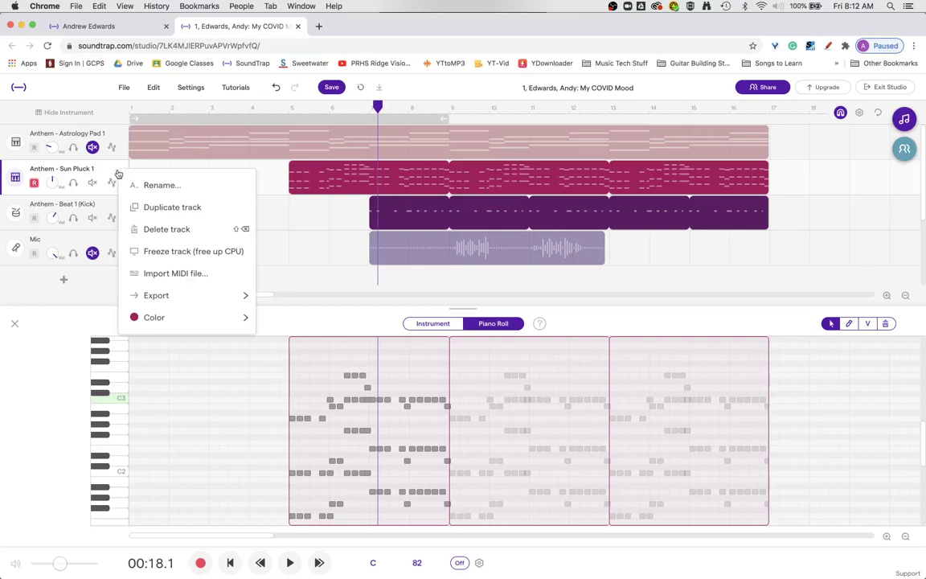
pyautogui.click(169, 208)
pyautogui.scroll(2, 278, 211)
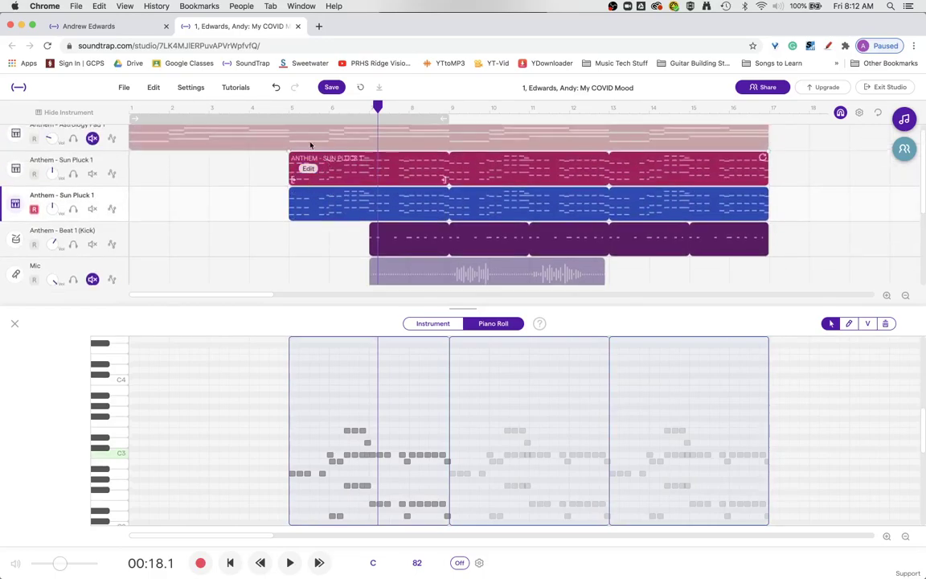
# Play the original and duplicated tracks from bar 5, stopping at 00:17.2.
pyautogui.click(291, 109)
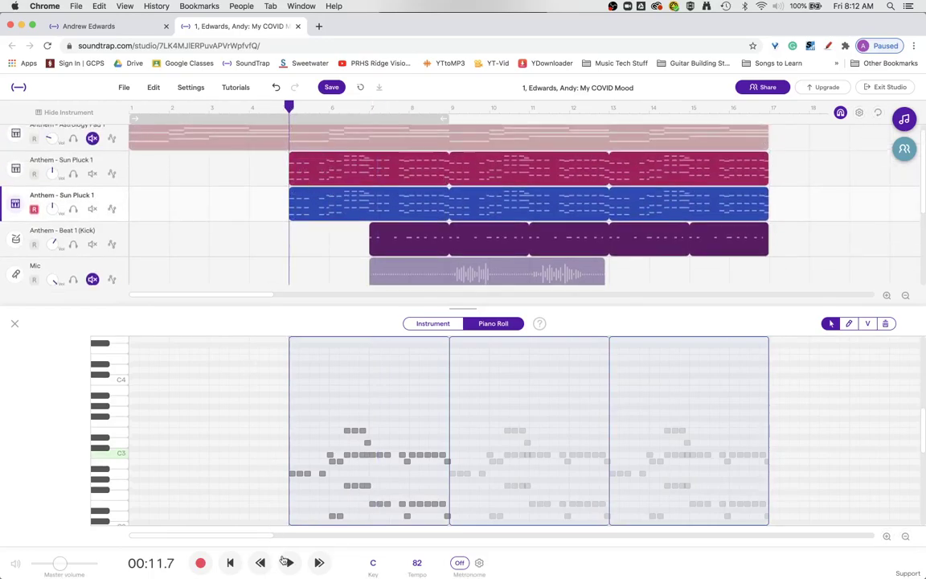
pyautogui.click(289, 563)
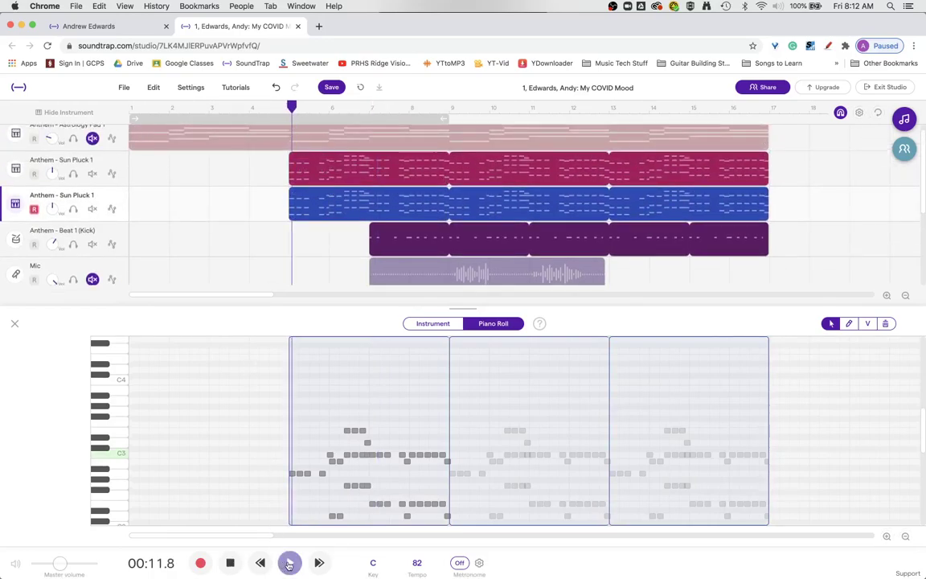
pyautogui.click(231, 563)
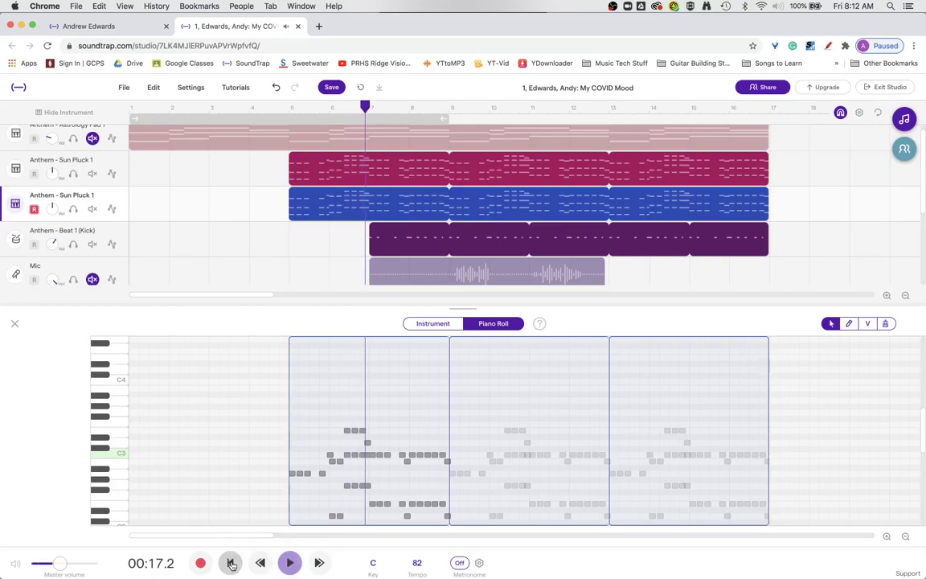
pyautogui.moveTo(335, 217)
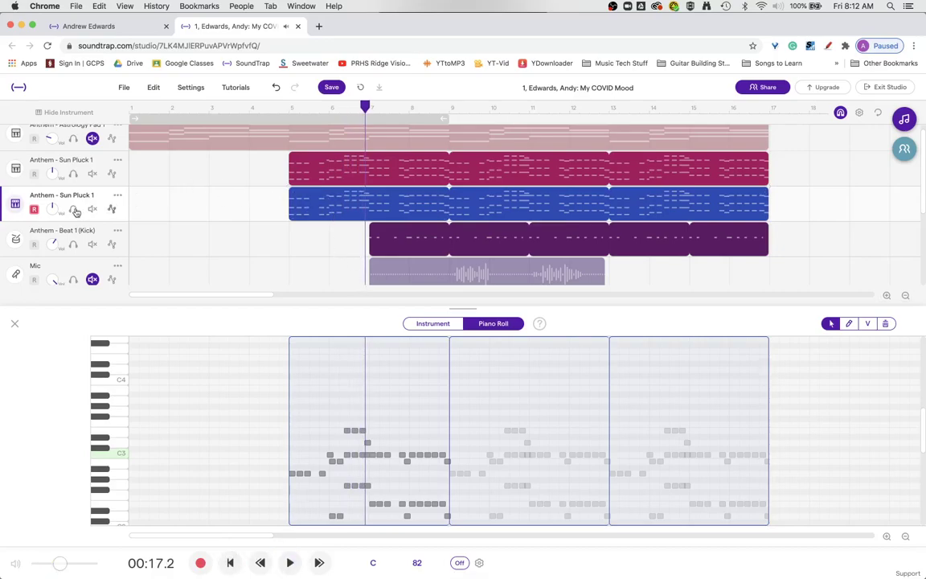
# Set the copied track to the Keyboards > Pianos preset Electric Grand Dream and audition it.
pyautogui.click(15, 206)
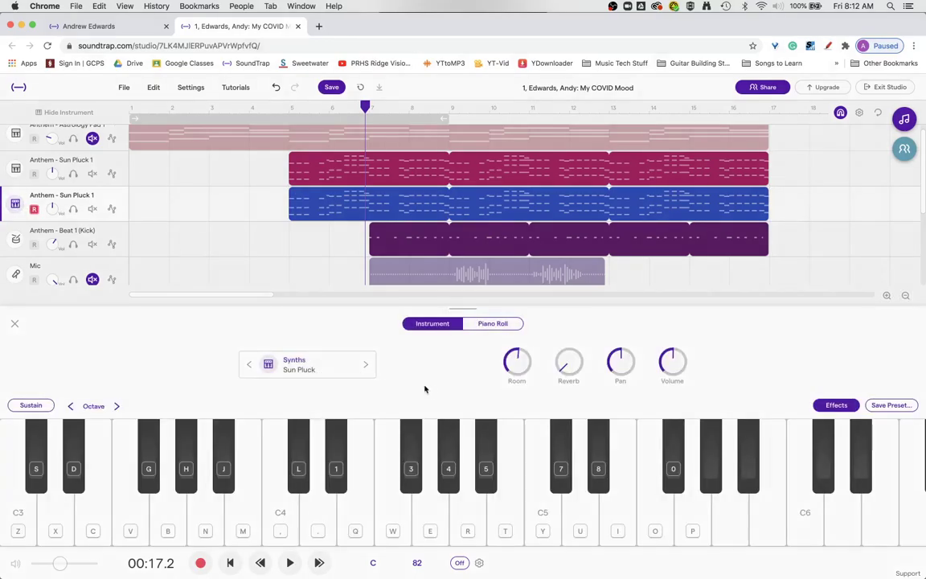
pyautogui.click(370, 373)
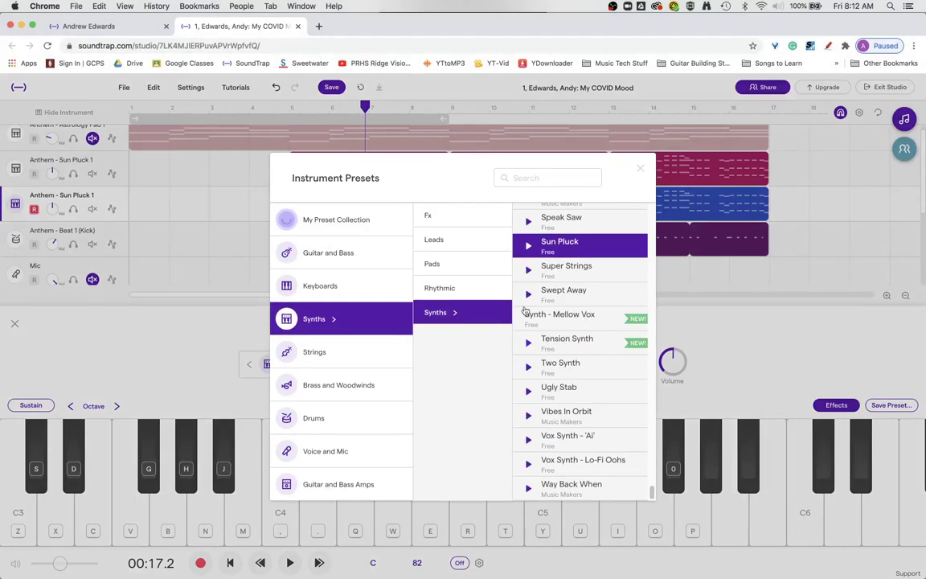
pyautogui.press('Up')
pyautogui.click(479, 289)
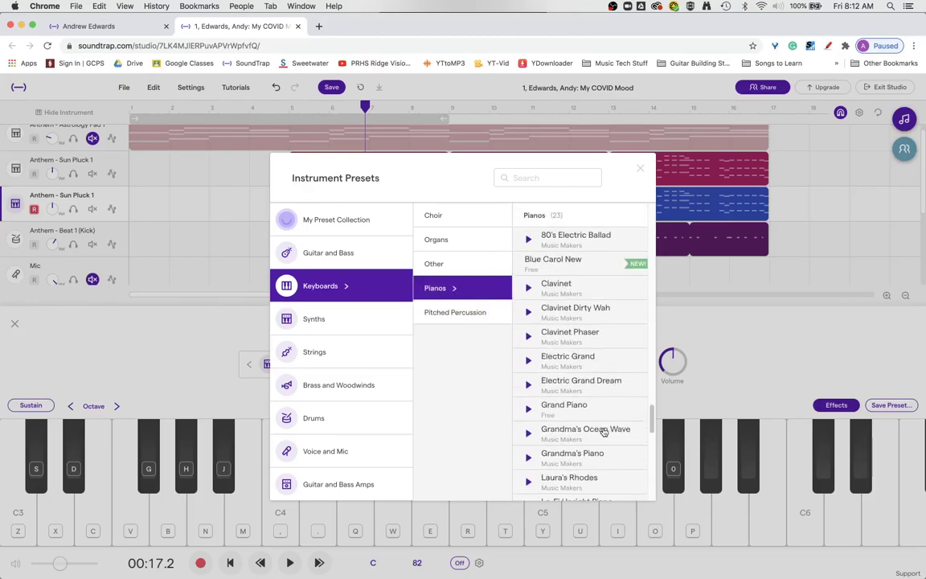
pyautogui.press('Up')
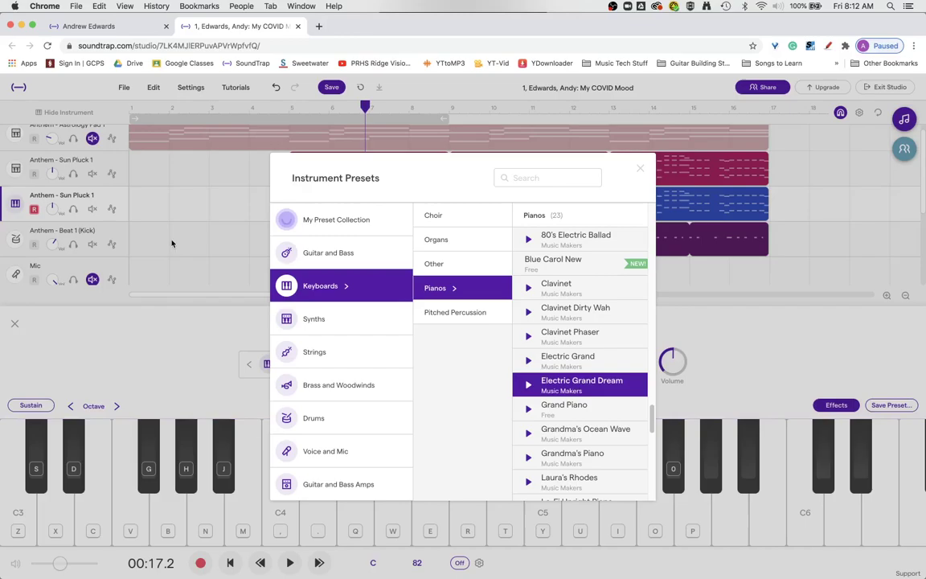
pyautogui.click(196, 207)
pyautogui.press('space')
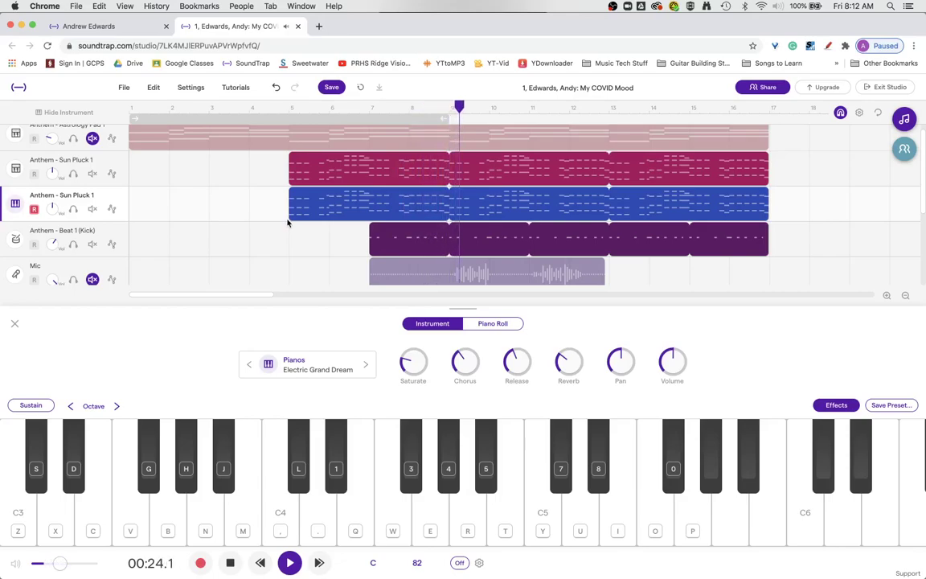
pyautogui.press('space')
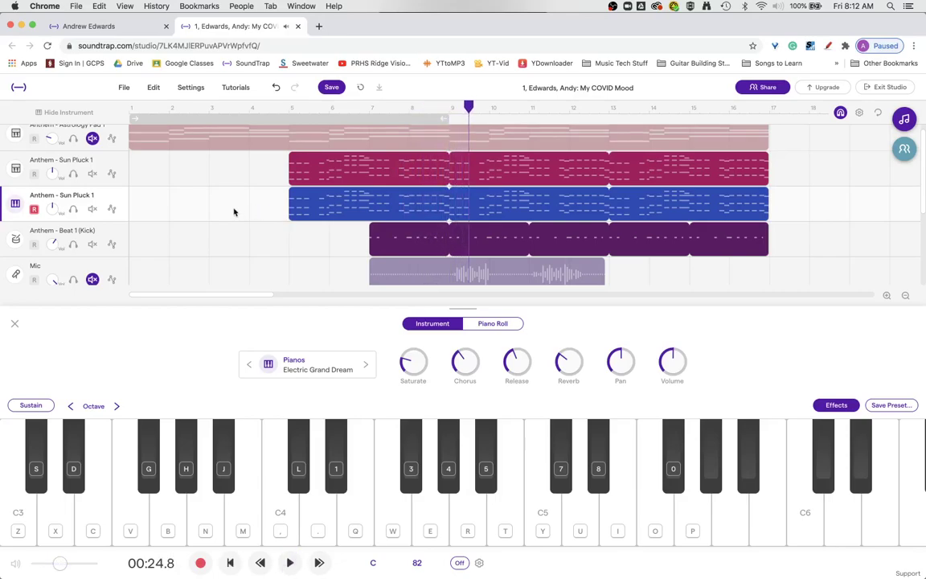
pyautogui.scroll(-2, 234, 211)
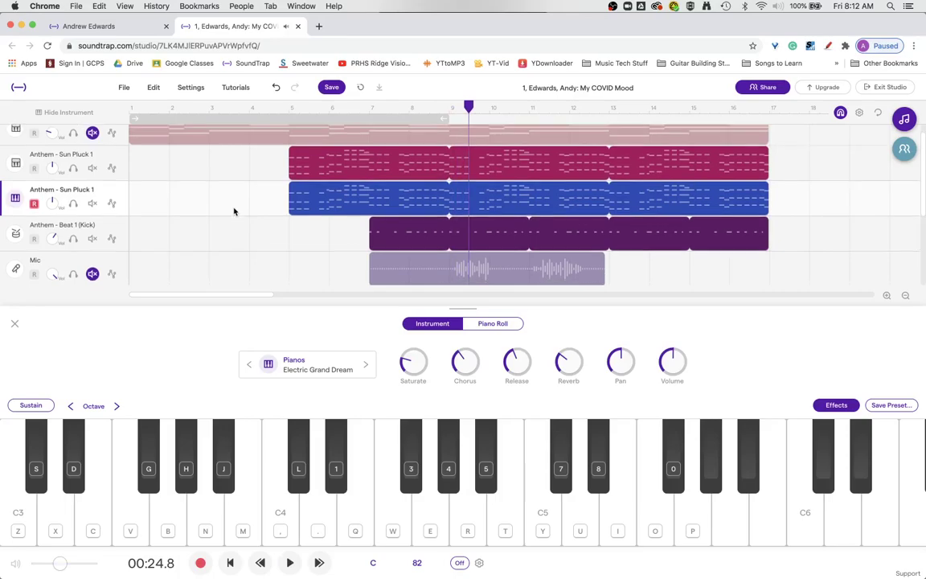
# Duplicate the piano Sun Pluck track into a third copy and select its clip.
pyautogui.click(119, 184)
pyautogui.click(151, 229)
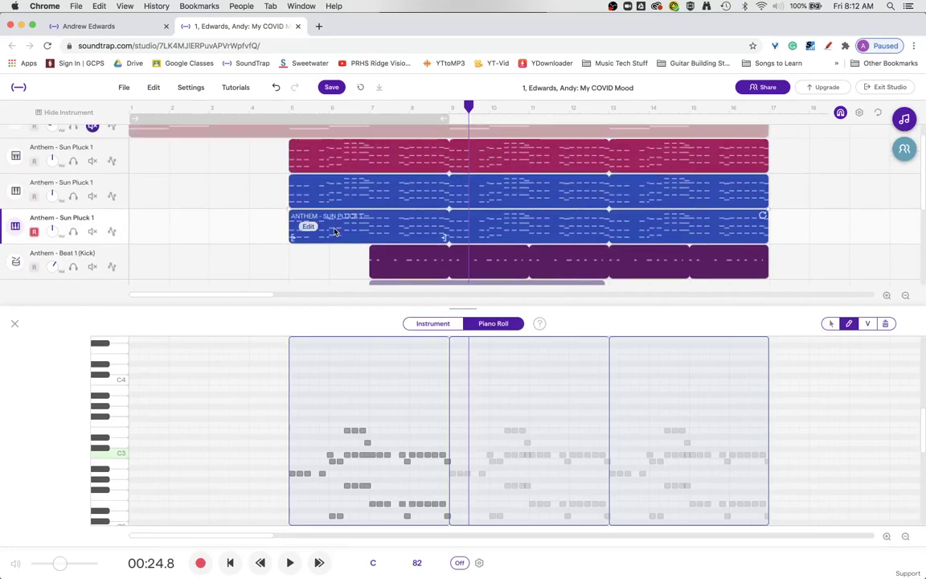
pyautogui.moveTo(330, 200)
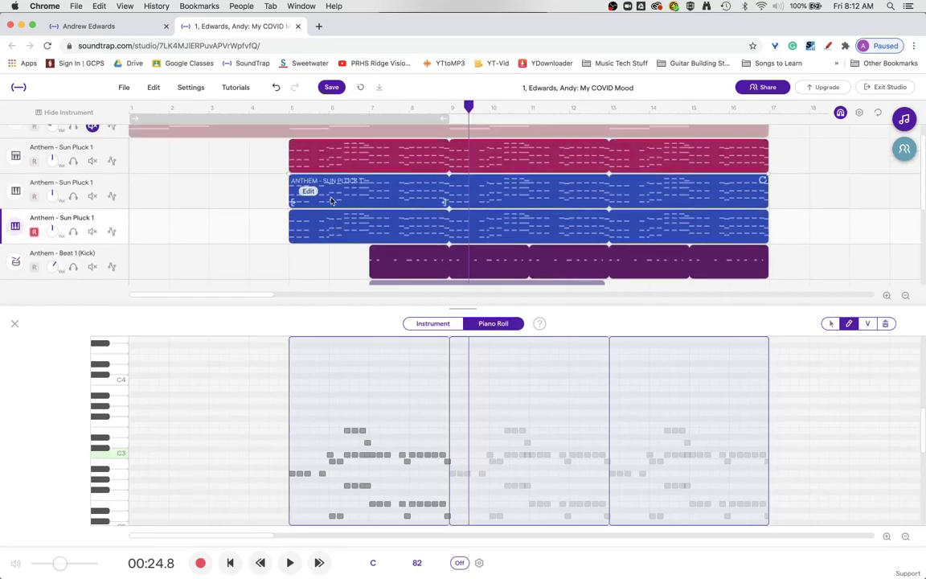
pyautogui.click(448, 200)
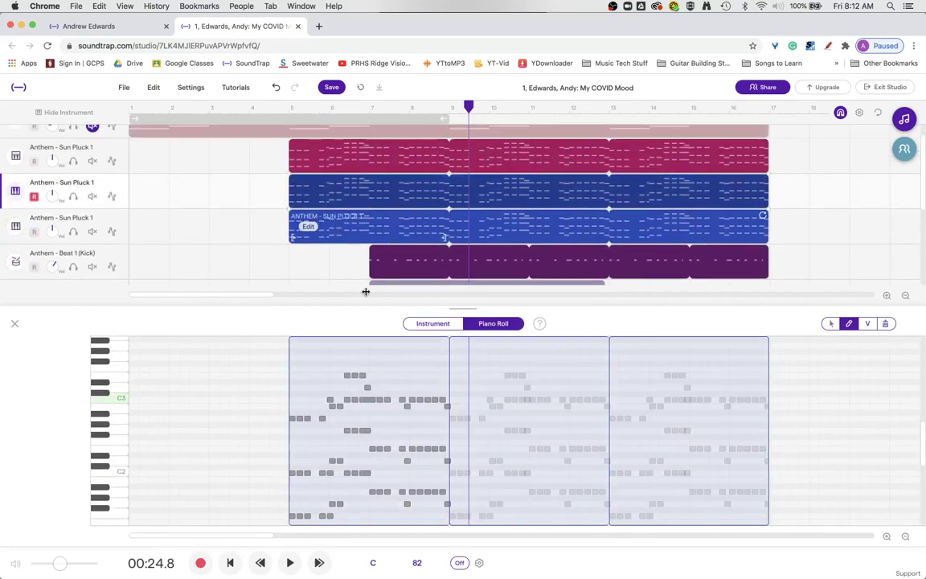
pyautogui.click(311, 214)
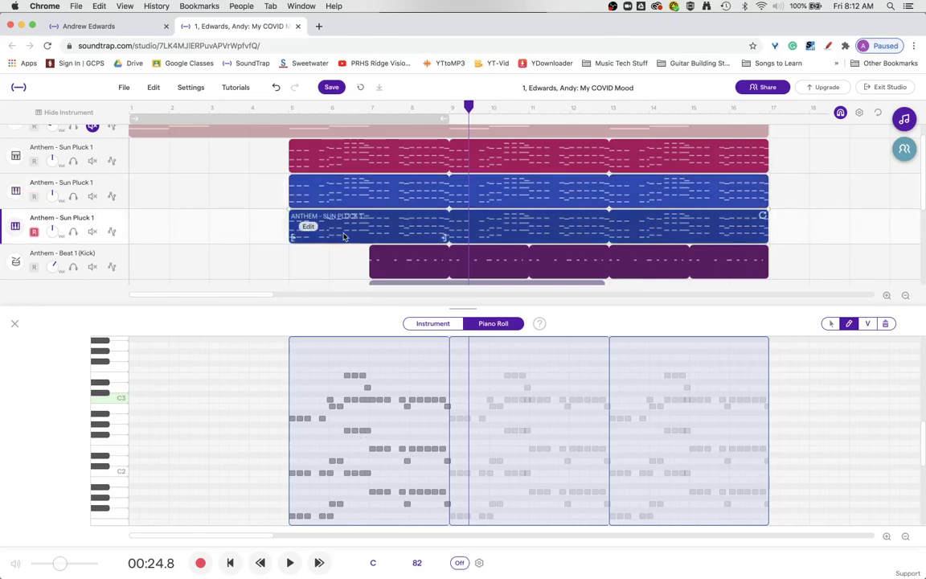
# Shift the third copy's clip up one semitone and play it back to 00:28.6.
pyautogui.rightClick(399, 232)
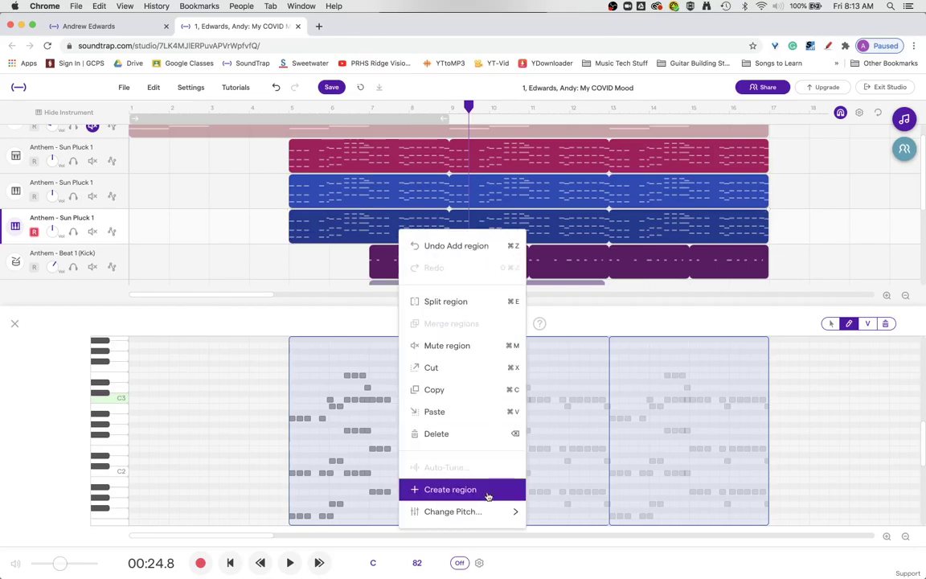
pyautogui.moveTo(486, 519)
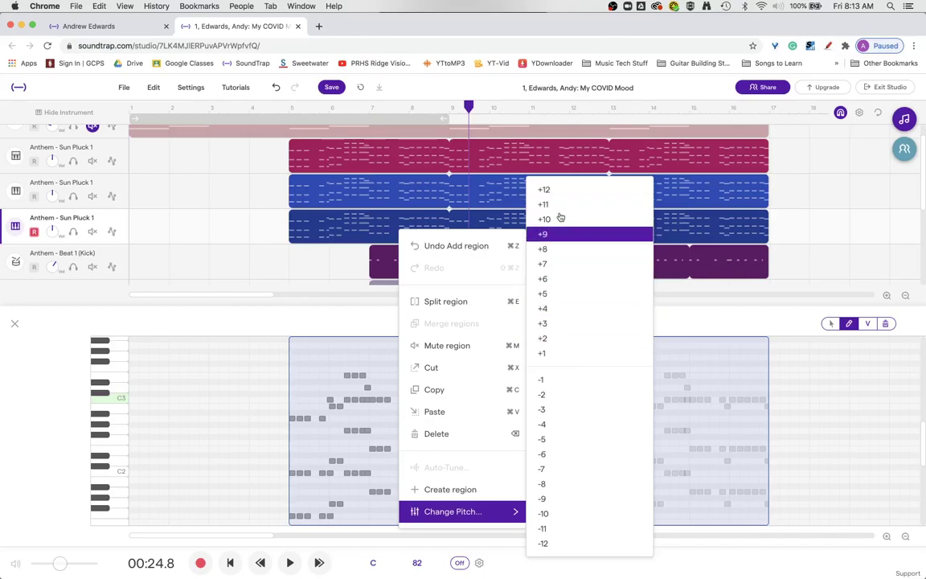
pyautogui.click(547, 355)
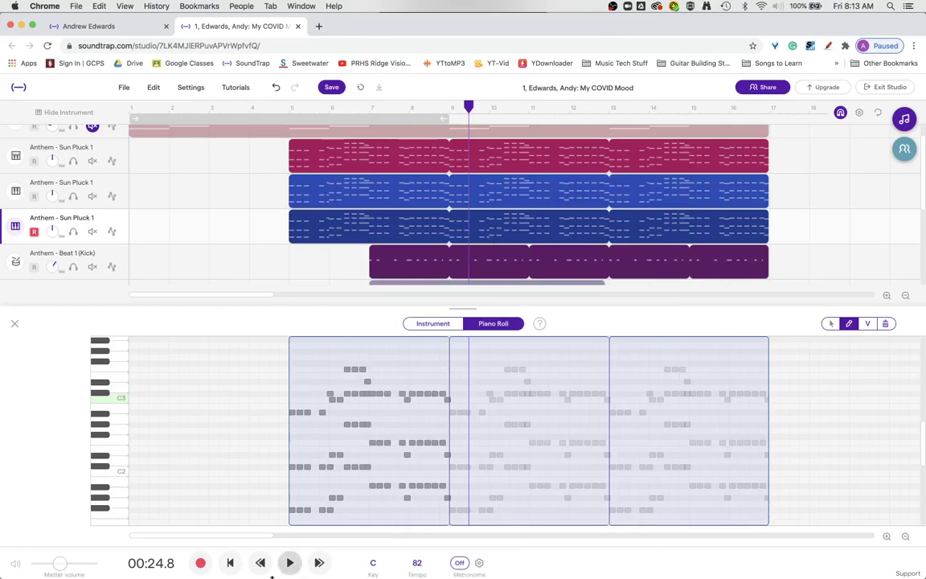
pyautogui.click(289, 564)
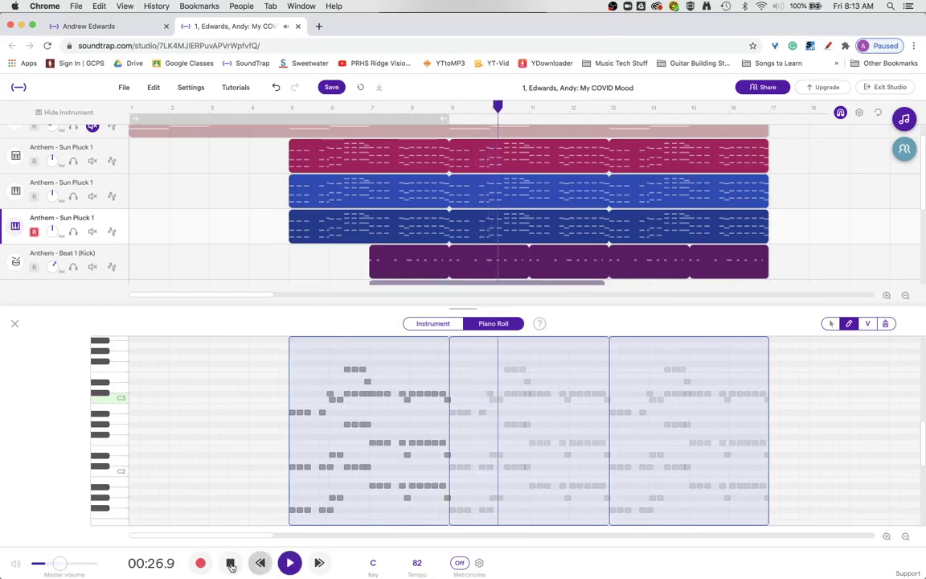
pyautogui.click(231, 565)
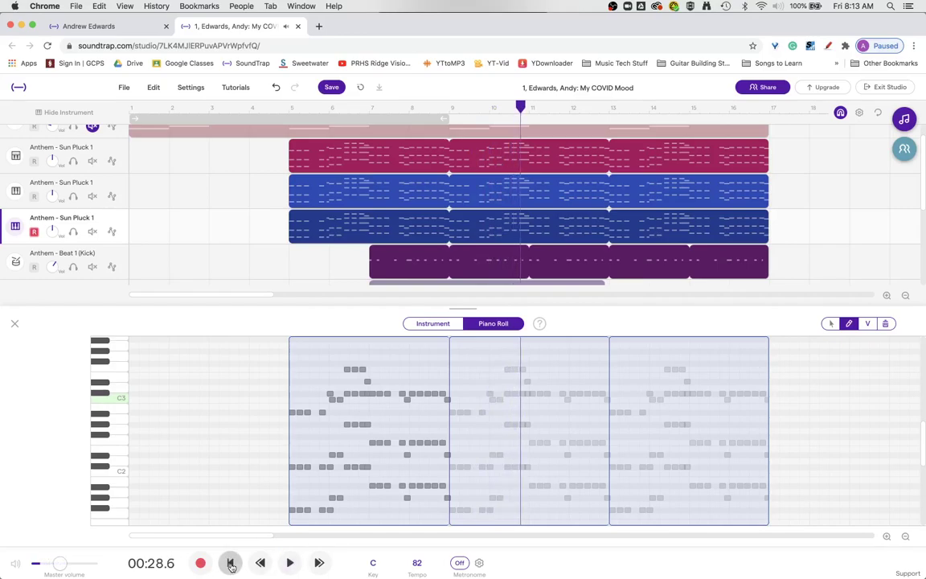
# Lower the bottom Sun Pluck clip by one semitone with Change Pitch -1.
pyautogui.rightClick(323, 214)
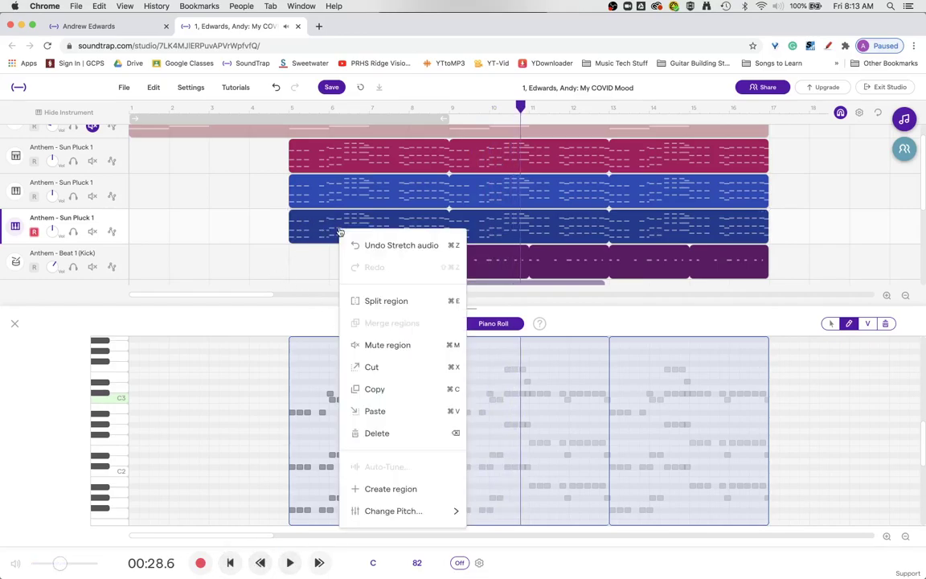
pyautogui.moveTo(409, 510)
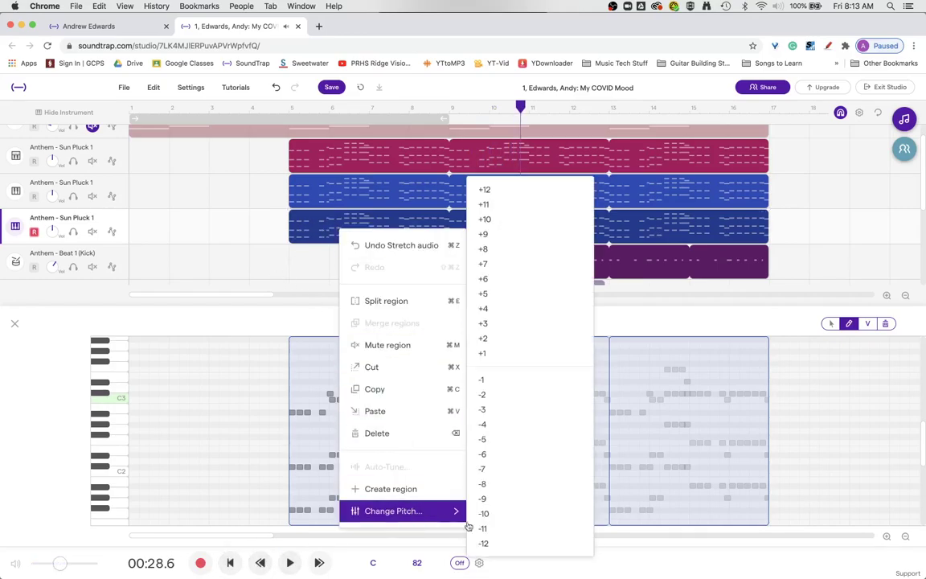
pyautogui.click(513, 381)
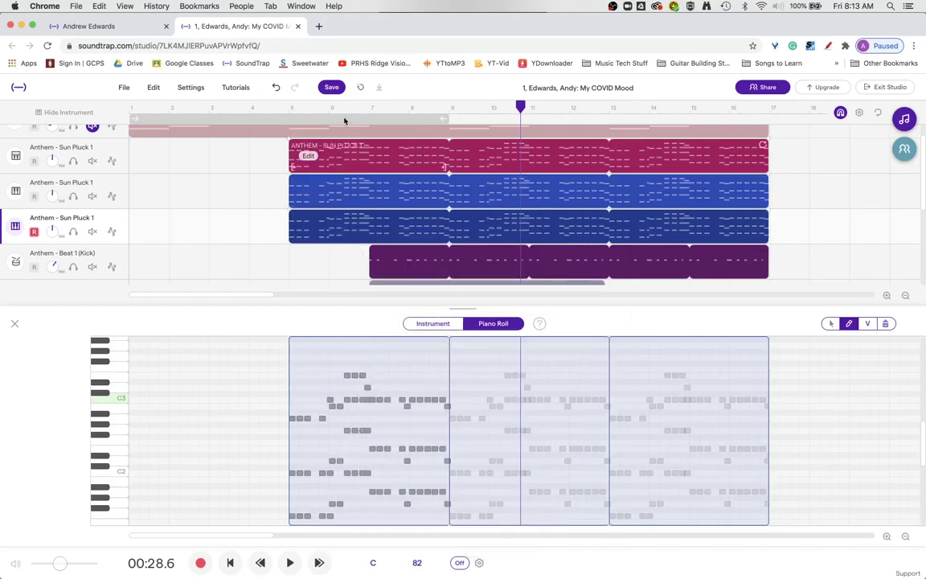
# Play the song from bar 5, then stop.
pyautogui.click(291, 112)
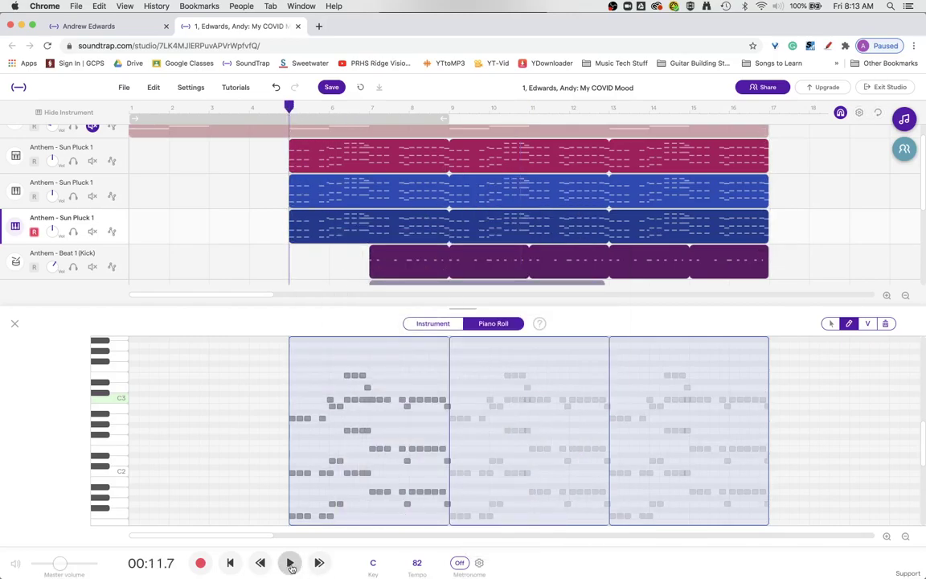
pyautogui.click(290, 563)
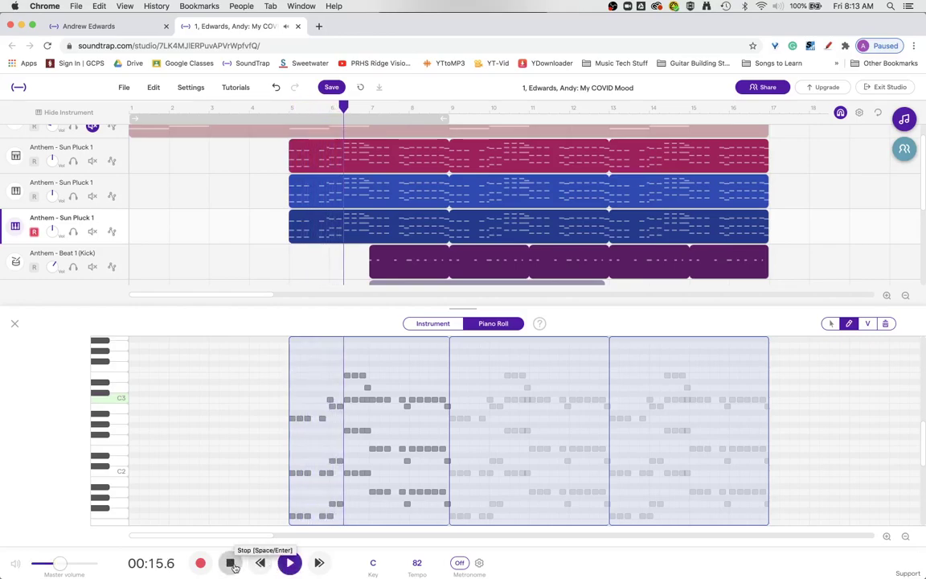
pyautogui.click(233, 565)
# Raise the bottom Sun Pluck clip +7 semitones and play it back.
pyautogui.rightClick(439, 242)
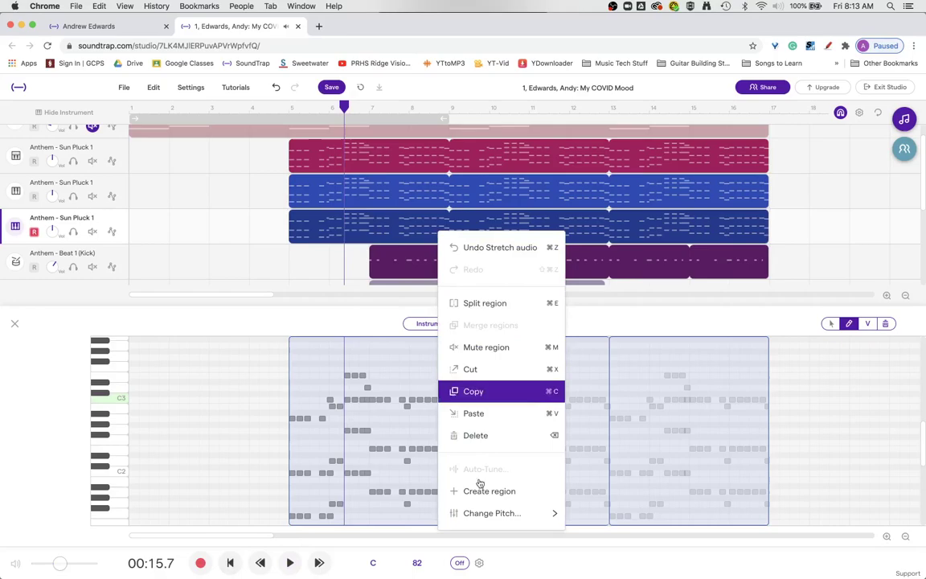
pyautogui.moveTo(522, 514)
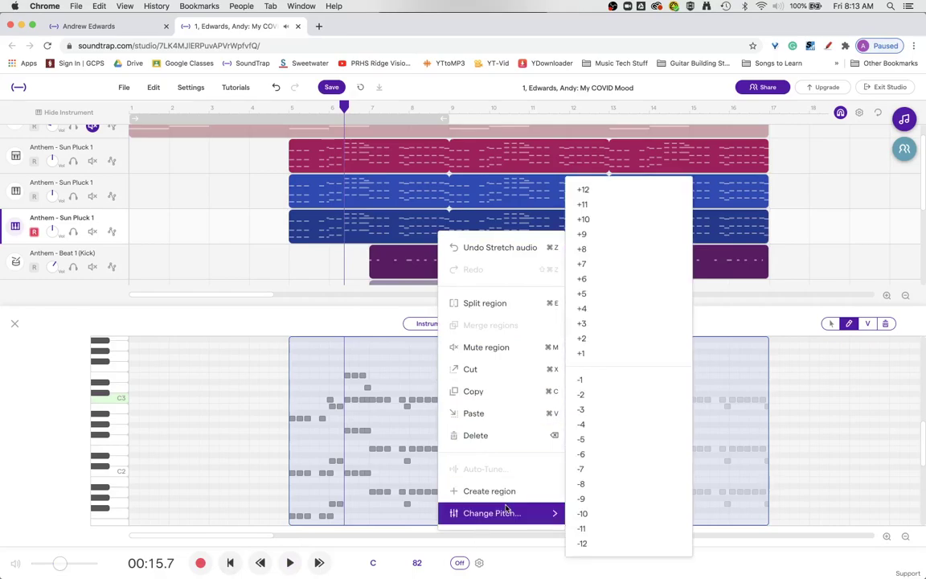
pyautogui.click(635, 266)
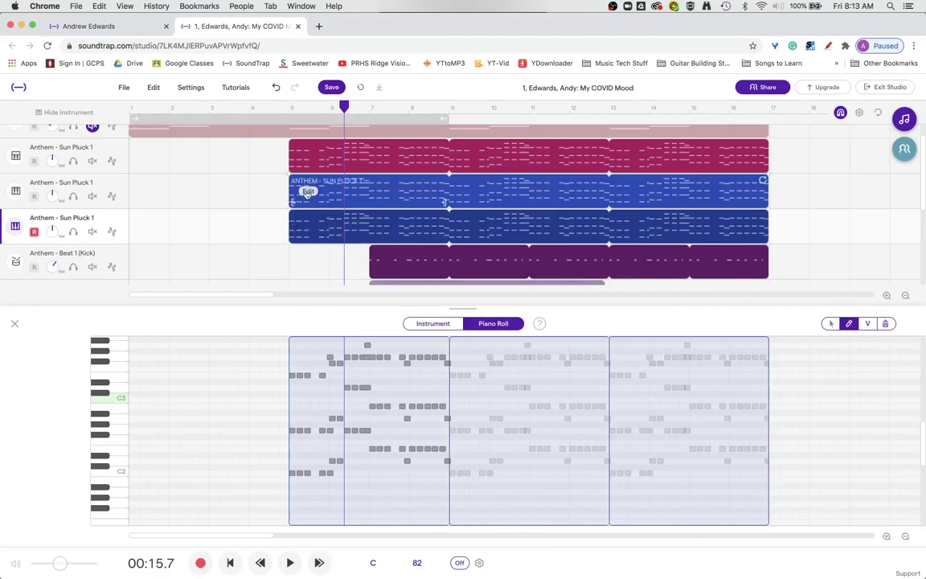
pyautogui.click(291, 563)
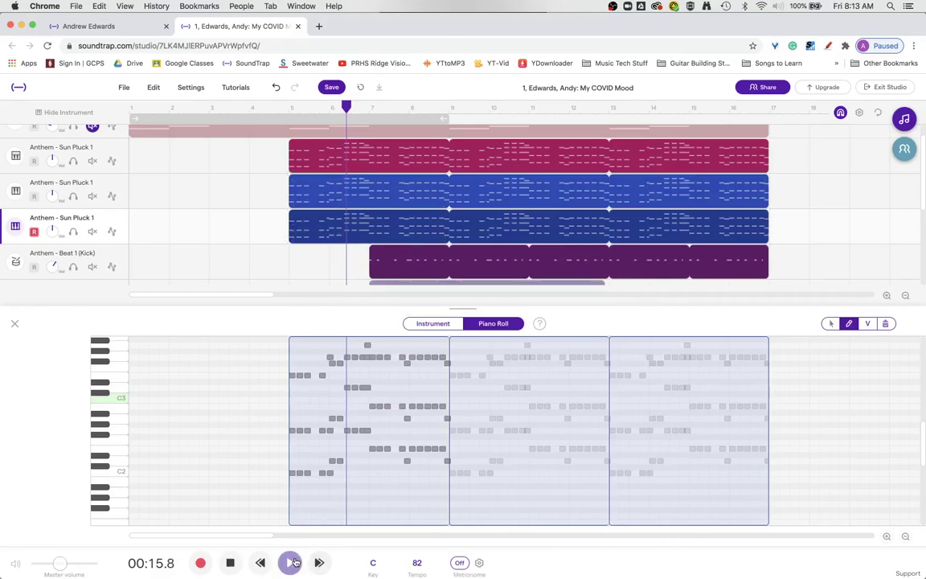
# Stop playback and undo the seven-semitone pitch change.
pyautogui.click(231, 562)
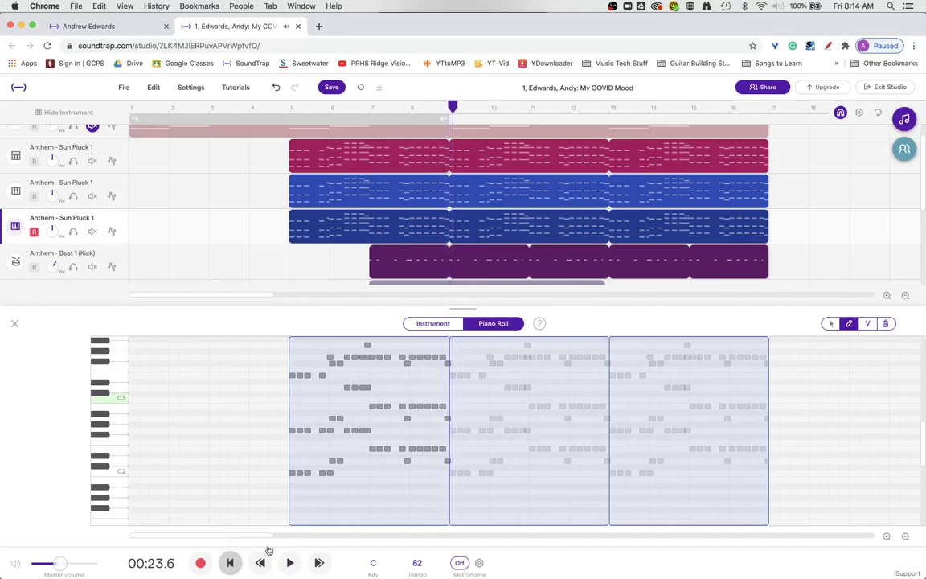
pyautogui.rightClick(373, 235)
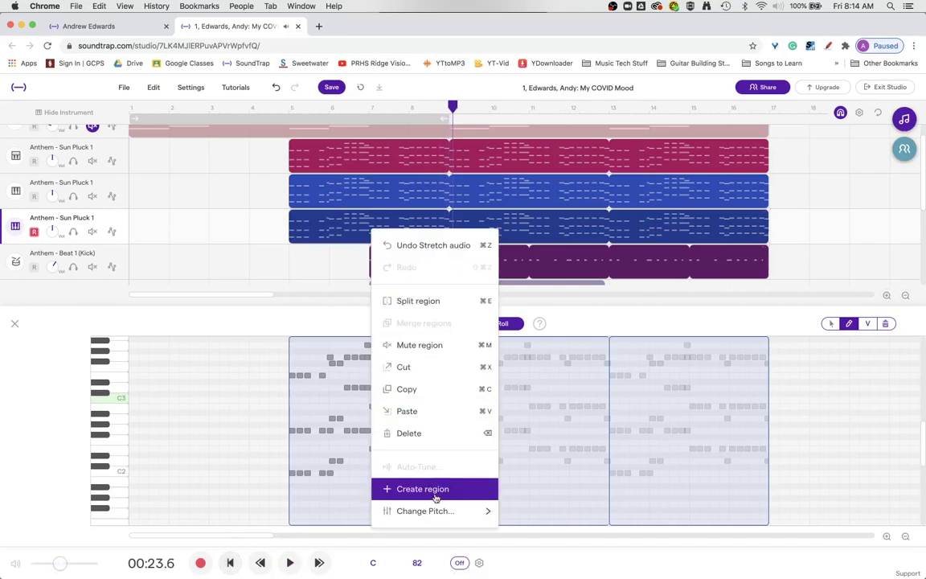
pyautogui.moveTo(452, 514)
pyautogui.click(512, 425)
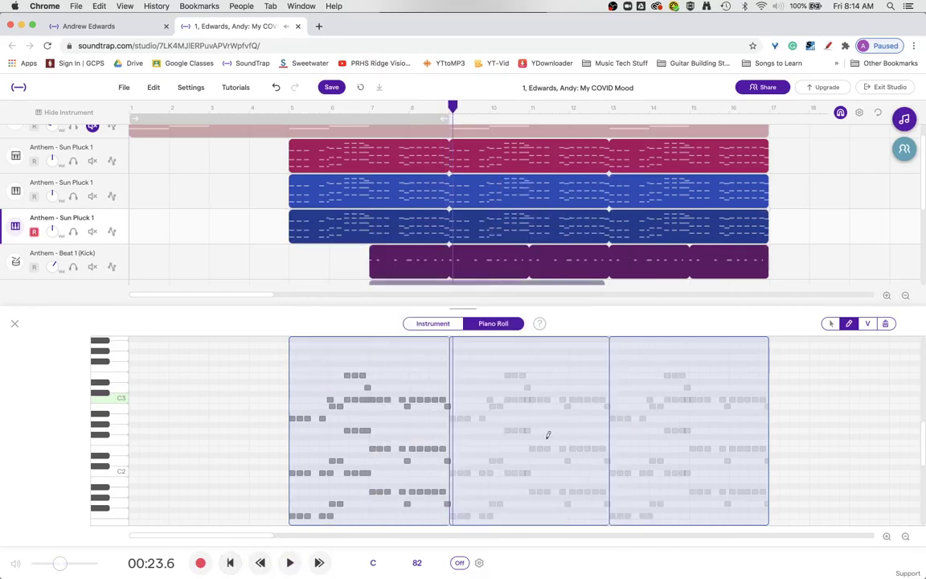
# Raise the bottom Sun Pluck clip a full octave with Change Pitch +12.
pyautogui.click(328, 240)
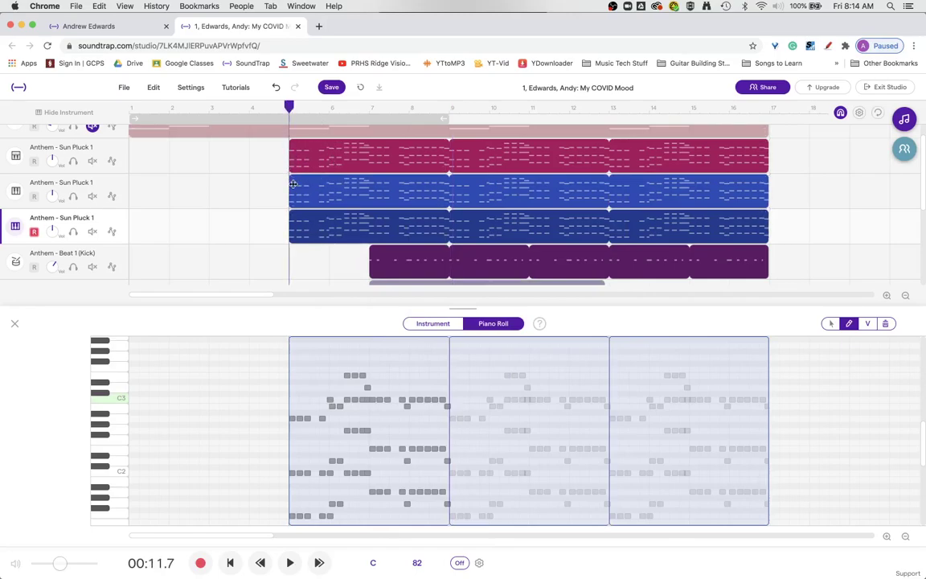
pyautogui.rightClick(326, 238)
pyautogui.moveTo(432, 508)
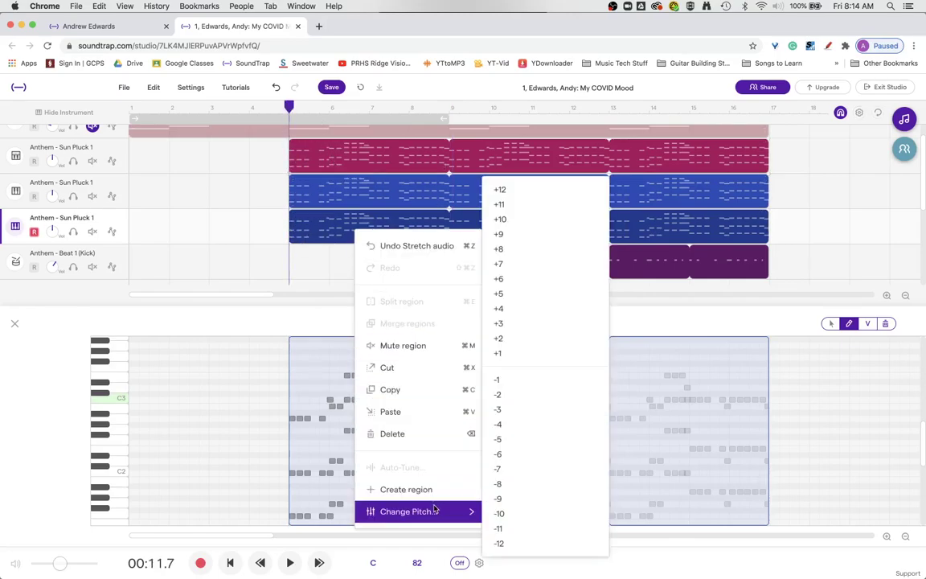
pyautogui.click(541, 191)
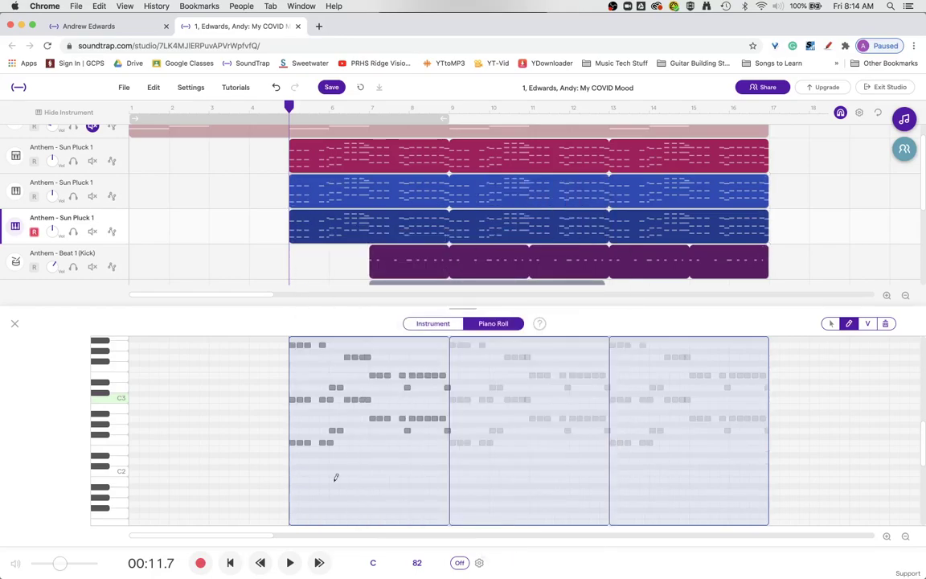
pyautogui.scroll(2, 283, 428)
pyautogui.scroll(1, 286, 428)
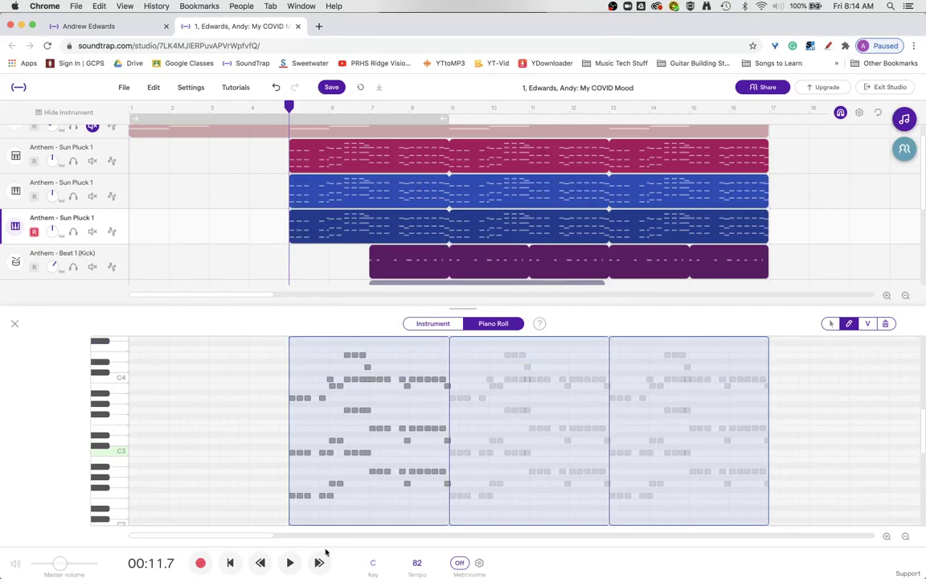
# Play the mix, muting and unmuting the octave-up track twice and adjusting its volume, stopping at 00:36.3.
pyautogui.click(290, 565)
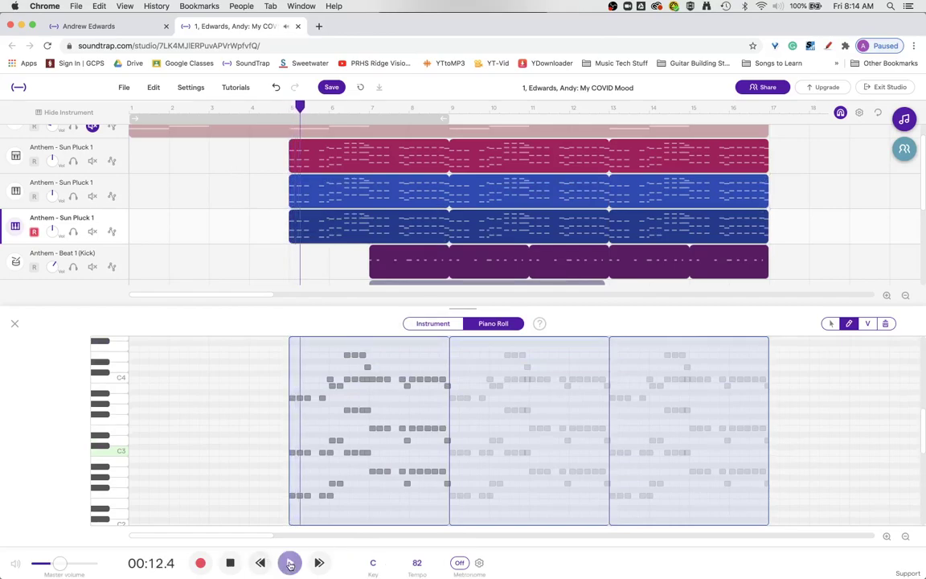
pyautogui.click(92, 231)
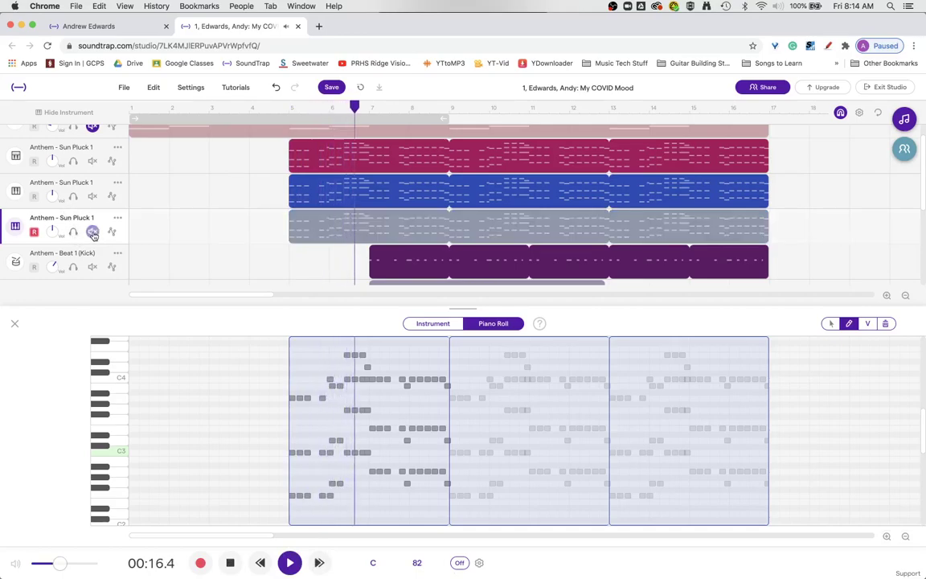
pyautogui.click(91, 233)
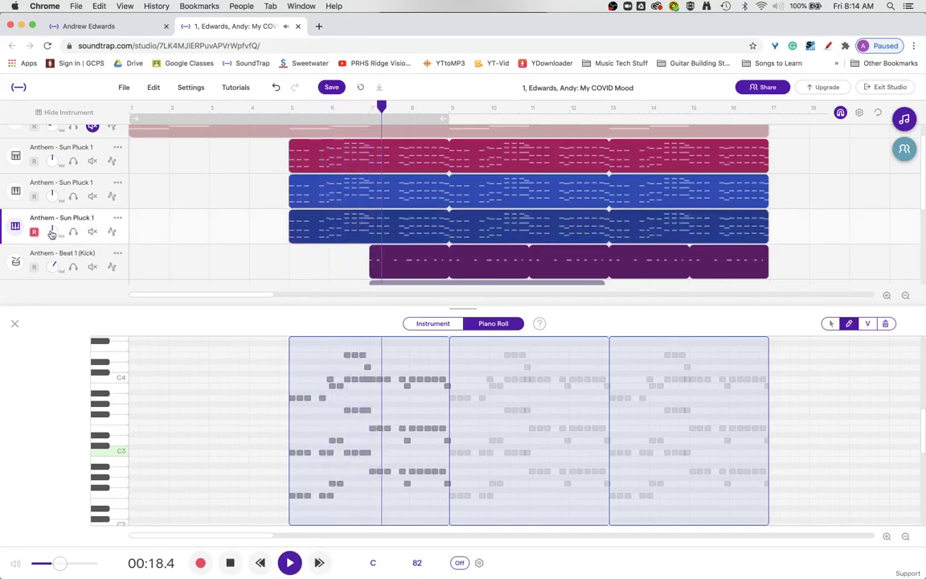
pyautogui.moveTo(52, 231); pyautogui.dragTo(50, 204)
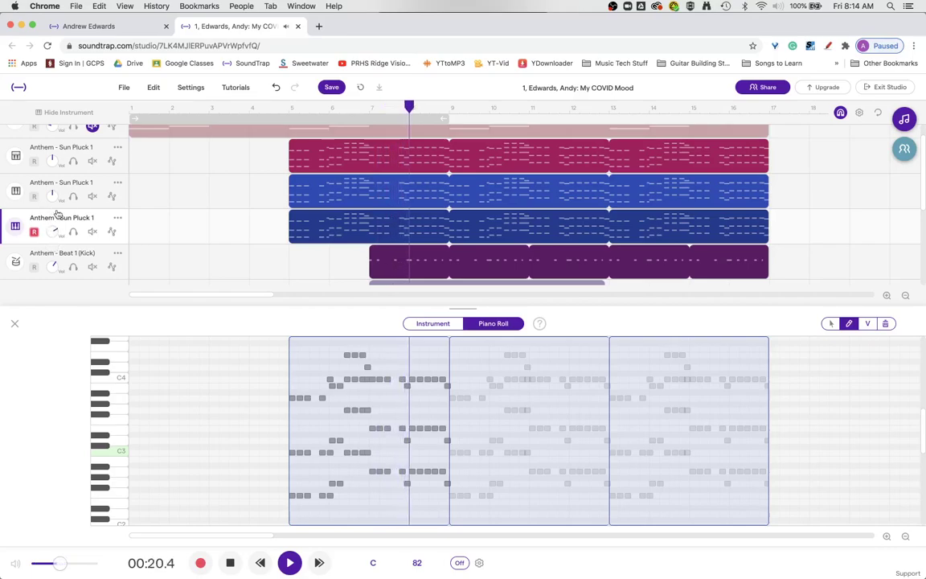
pyautogui.click(93, 233)
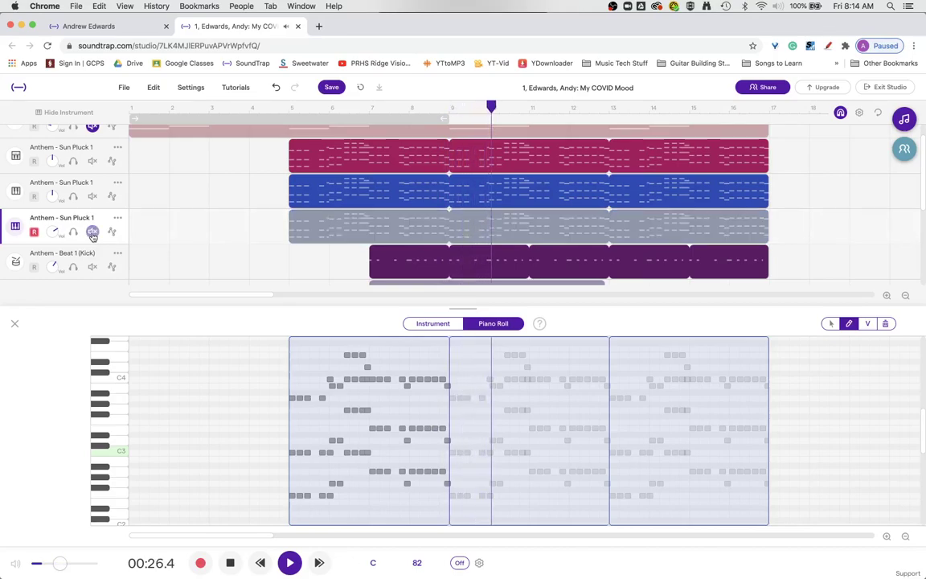
pyautogui.click(93, 232)
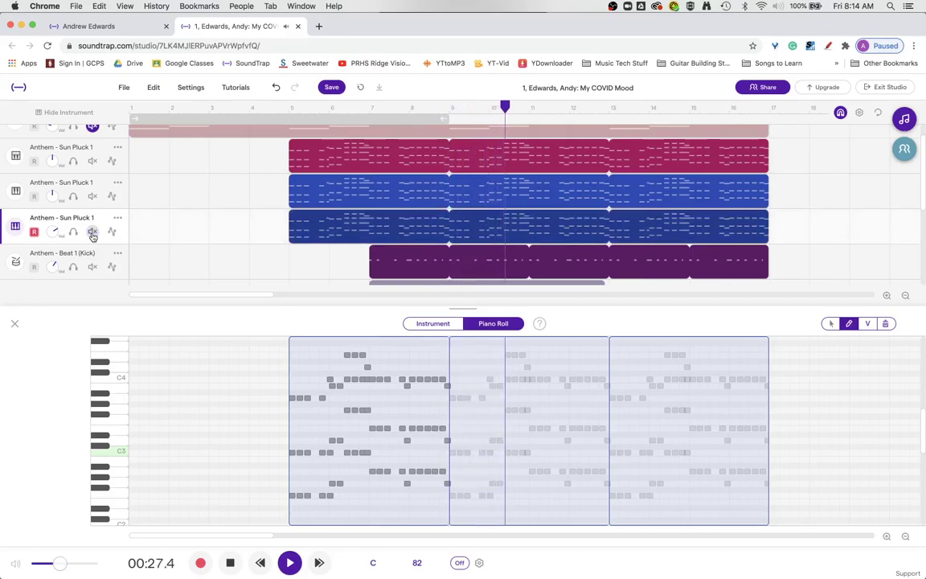
pyautogui.click(229, 566)
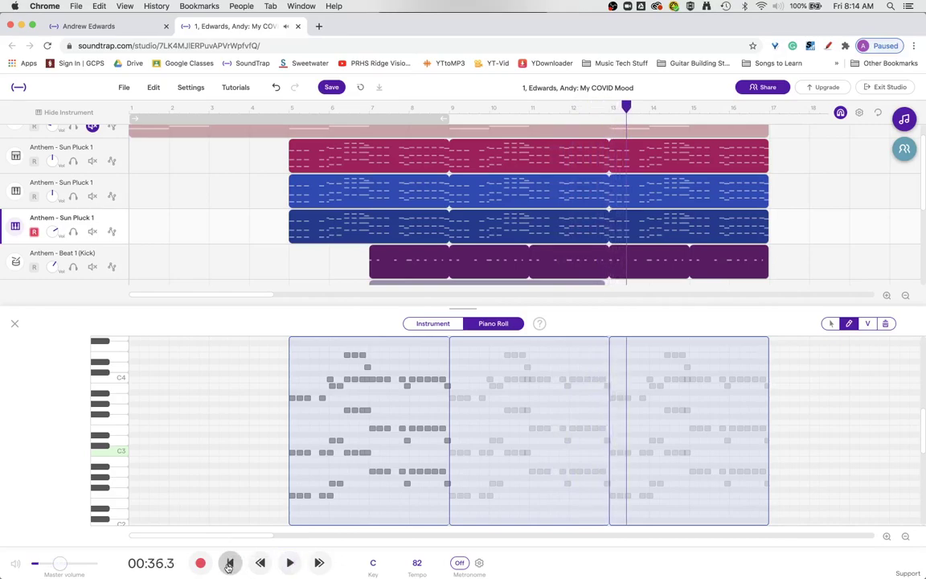
pyautogui.scroll(2, 383, 430)
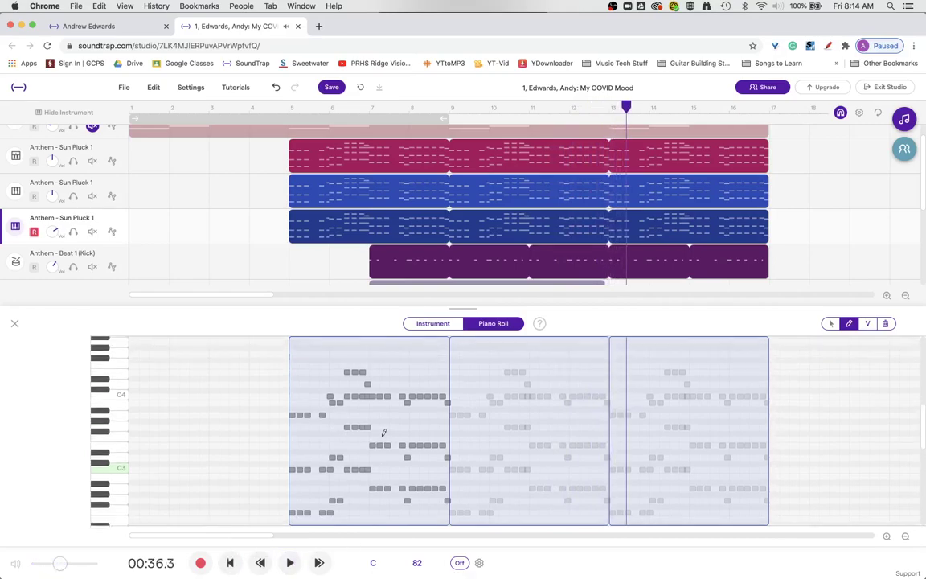
pyautogui.scroll(1, 212, 230)
pyautogui.scroll(1, 212, 230)
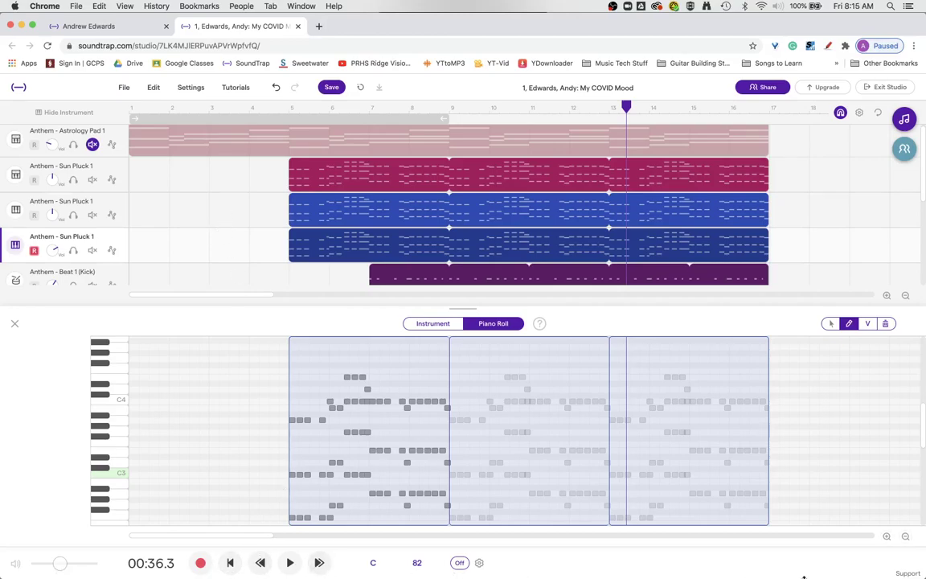
pyautogui.click(275, 91)
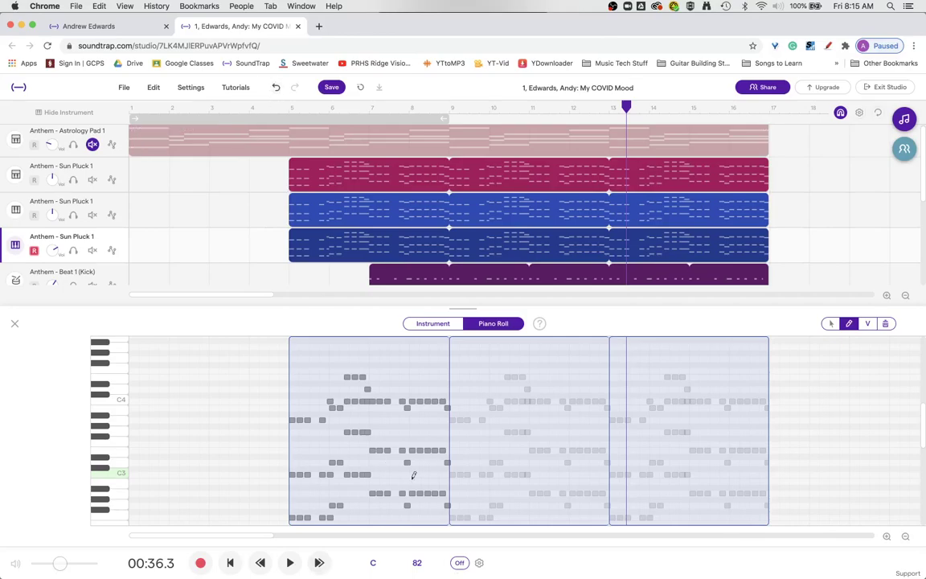